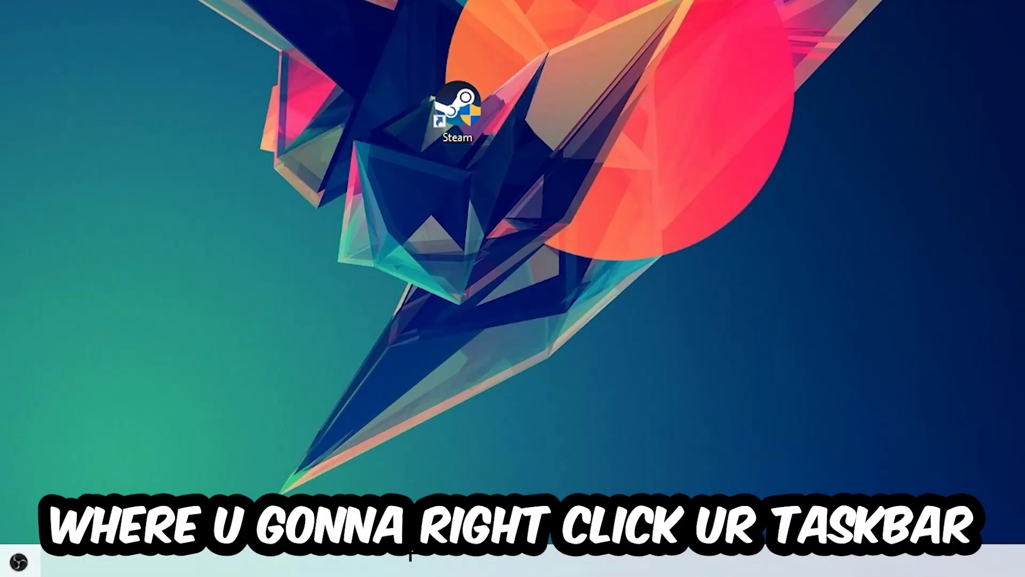
Step: Open and close Task Manager, then open Display settings from the desktop's right-click menu
{"action": "right_click", "coordinate": [456, 566]}
{"action": "left_click", "coordinate": [478, 473]}
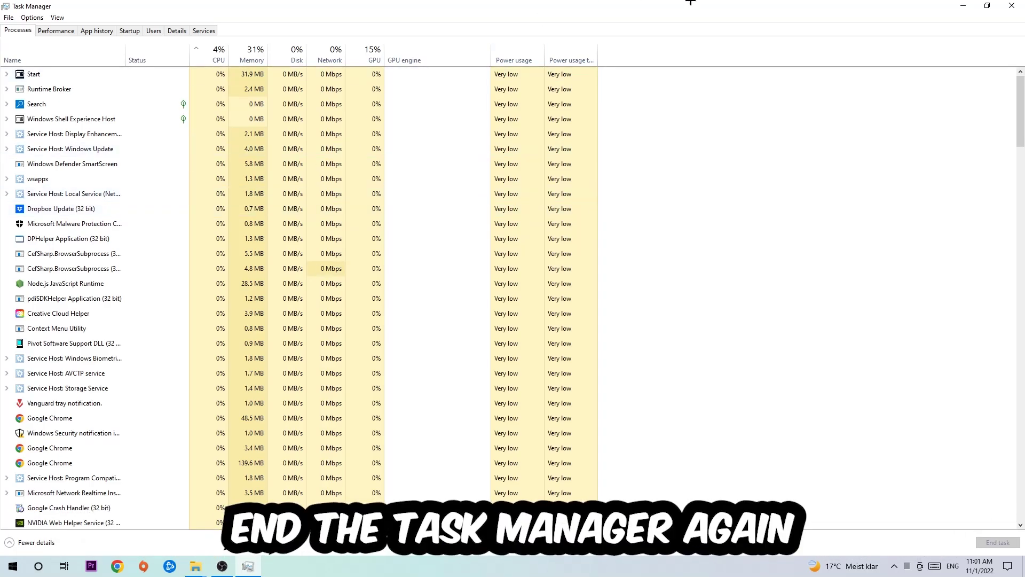
{"action": "left_click", "coordinate": [1011, 6]}
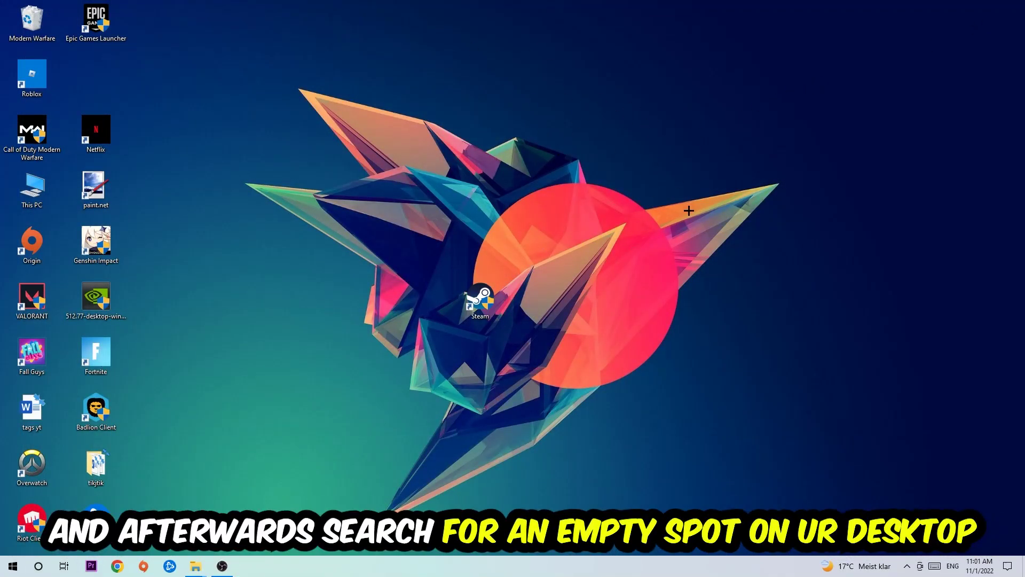
{"action": "right_click", "coordinate": [639, 137]}
{"action": "mouse_move", "coordinate": [441, 117]}
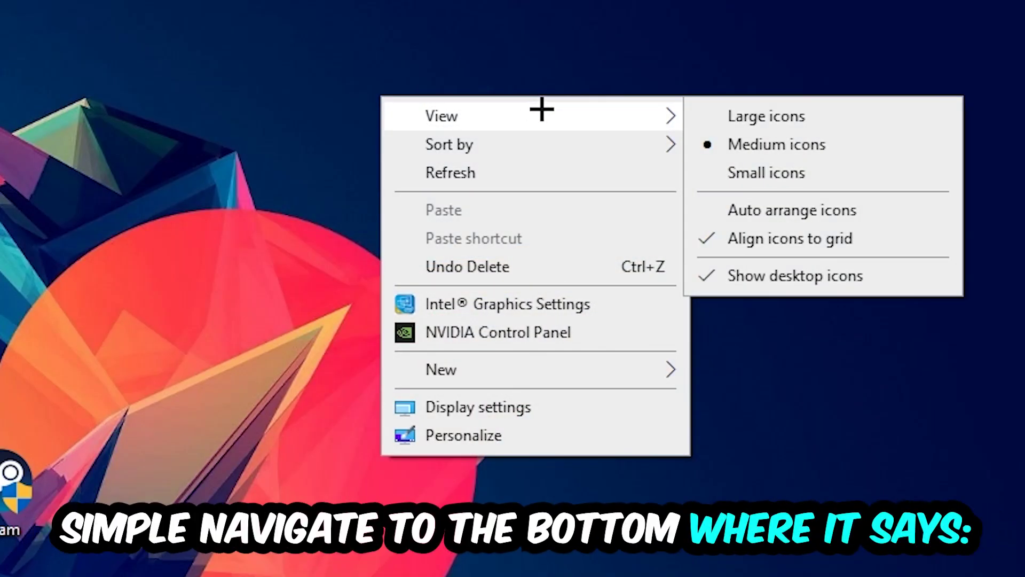
{"action": "left_click", "coordinate": [522, 410]}
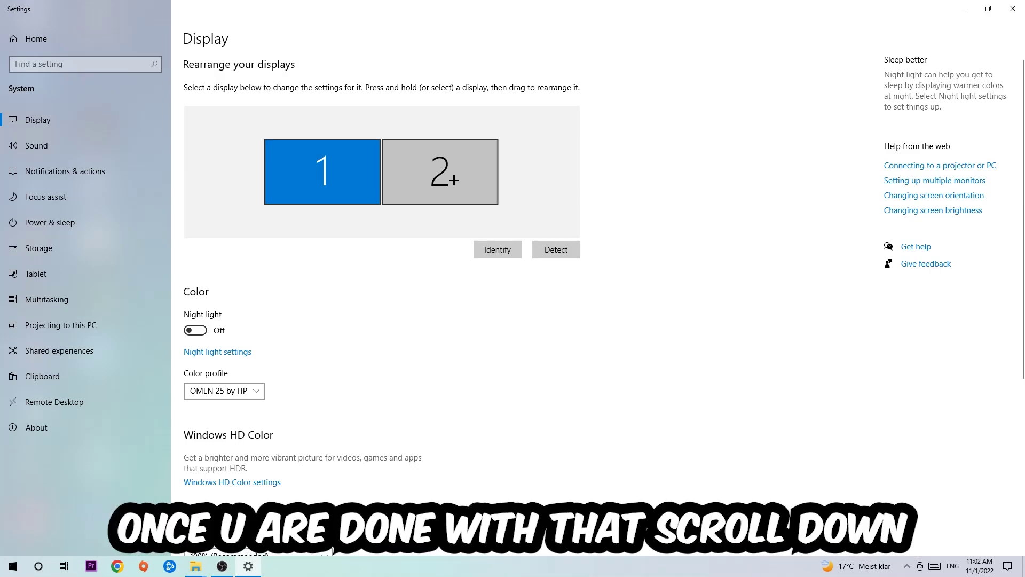
{"action": "scroll", "coordinate": [449, 180], "scroll_direction": "down", "scroll_amount": 3}
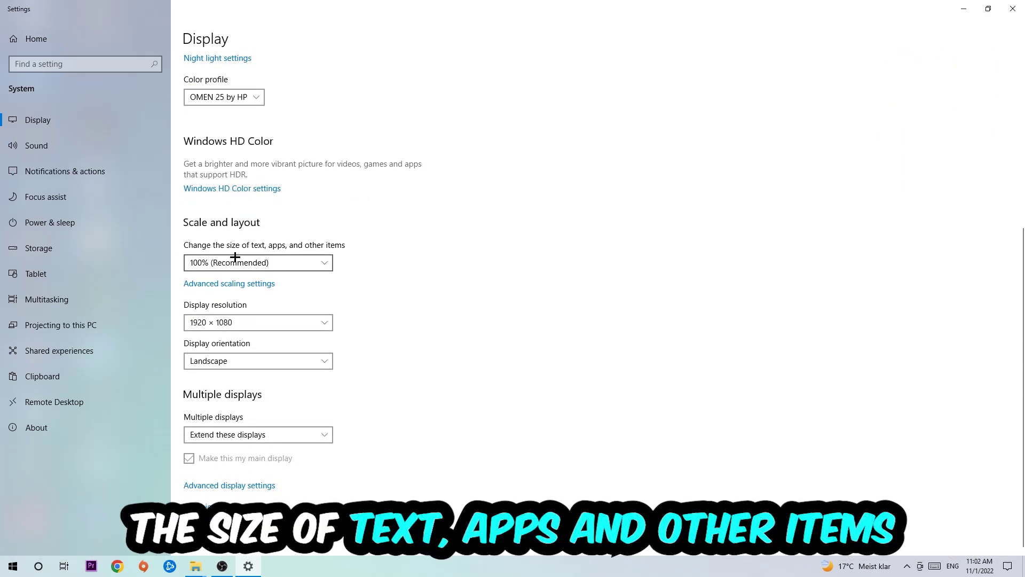
Step: Keep the scale at 100% and resolution at 1920 × 1080, then close Settings
{"action": "left_click", "coordinate": [329, 263]}
{"action": "left_click", "coordinate": [397, 209]}
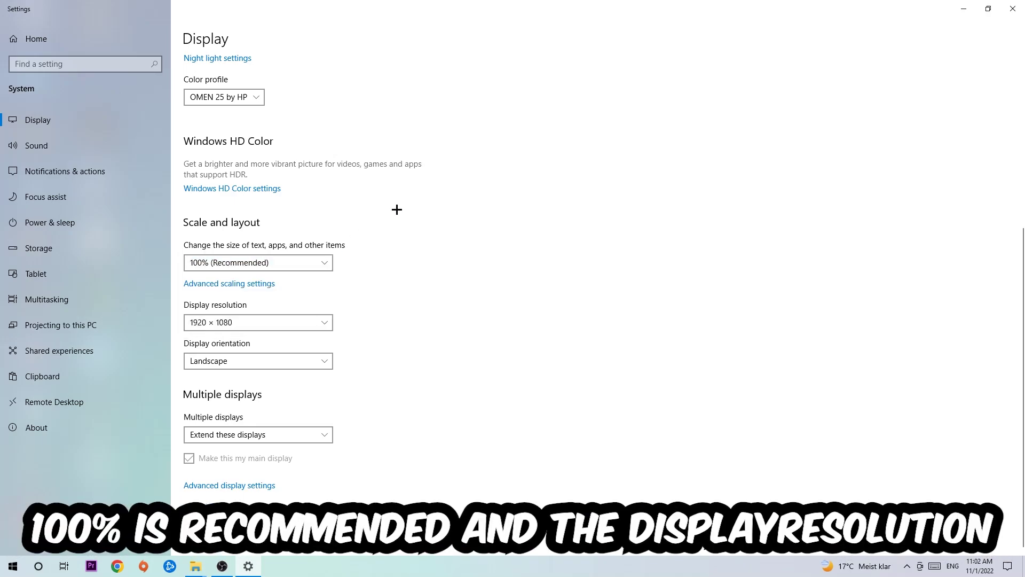
{"action": "left_click", "coordinate": [325, 322]}
{"action": "left_click", "coordinate": [381, 263]}
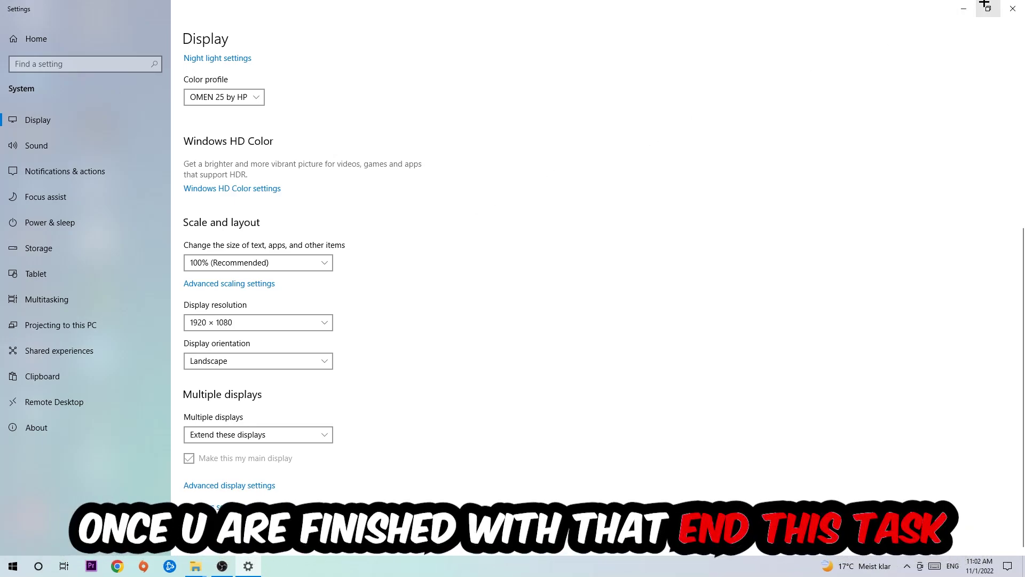
{"action": "left_click", "coordinate": [1013, 8]}
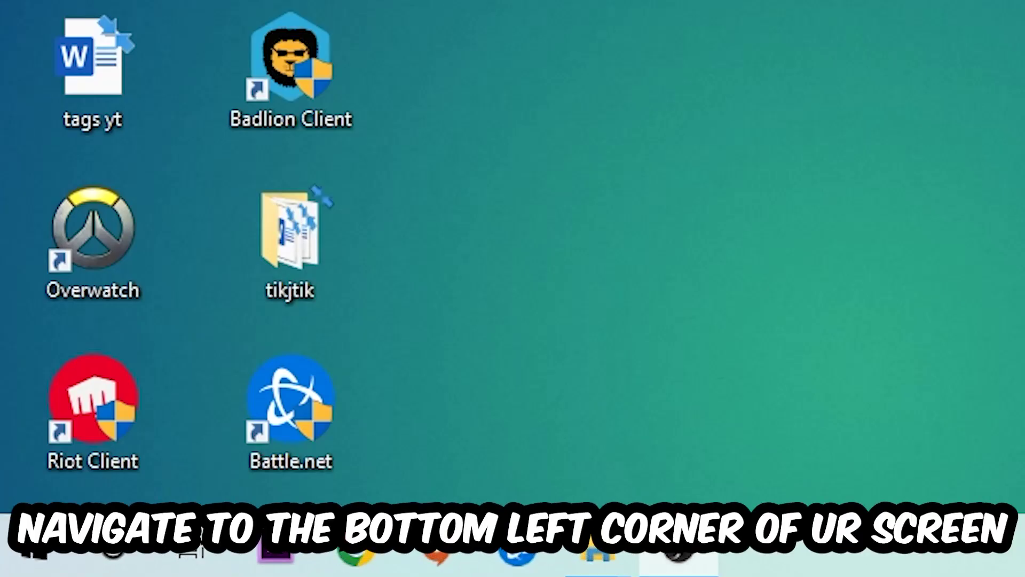
{"action": "left_click", "coordinate": [34, 548]}
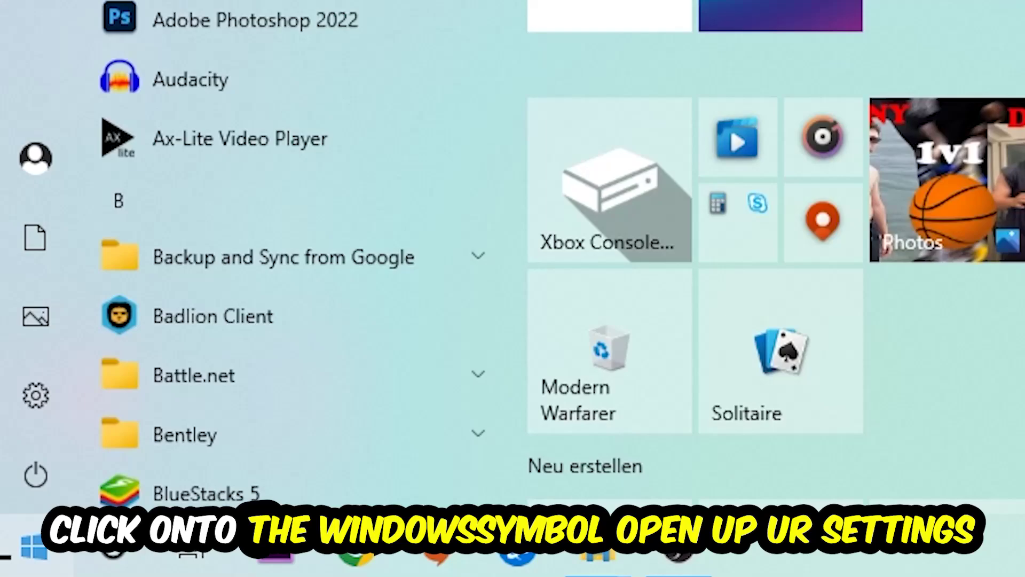
{"action": "left_click", "coordinate": [5, 398]}
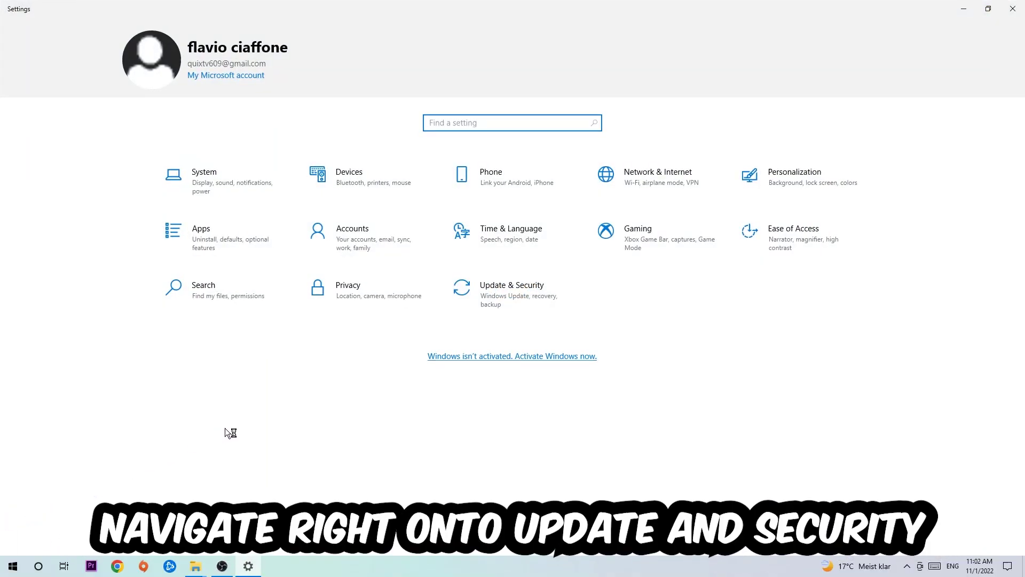
{"action": "left_click", "coordinate": [474, 296]}
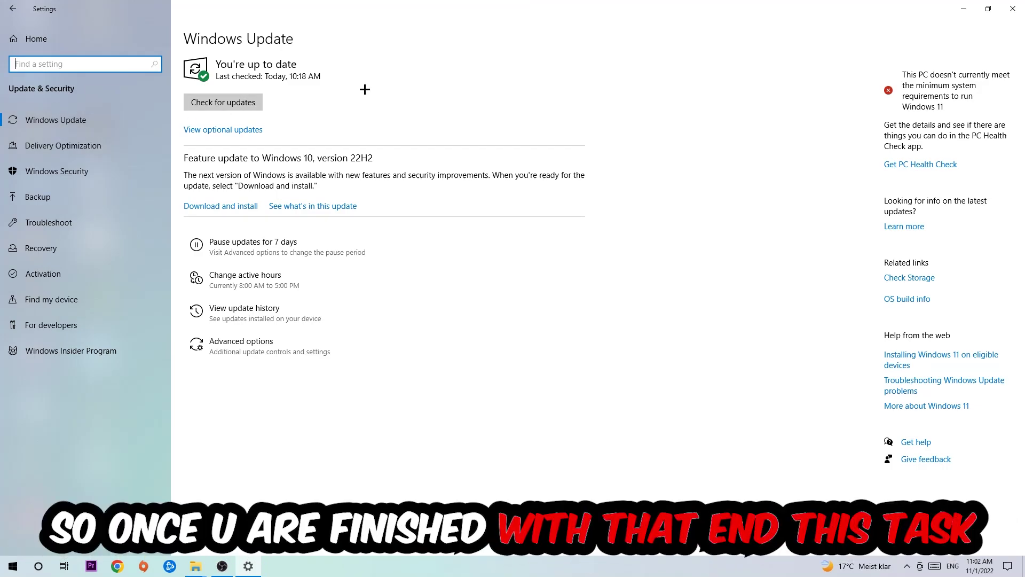
Step: Close Settings and drag the NVIDIA driver installer icon to the desktop centre
{"action": "left_click", "coordinate": [1013, 8]}
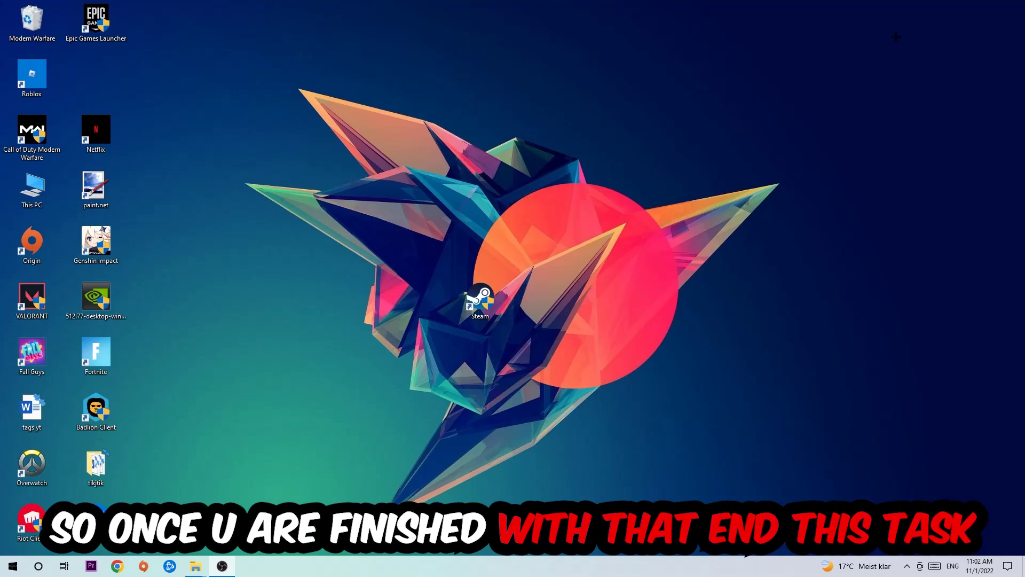
{"action": "left_click_drag", "start_coordinate": [95, 298], "coordinate": [415, 188]}
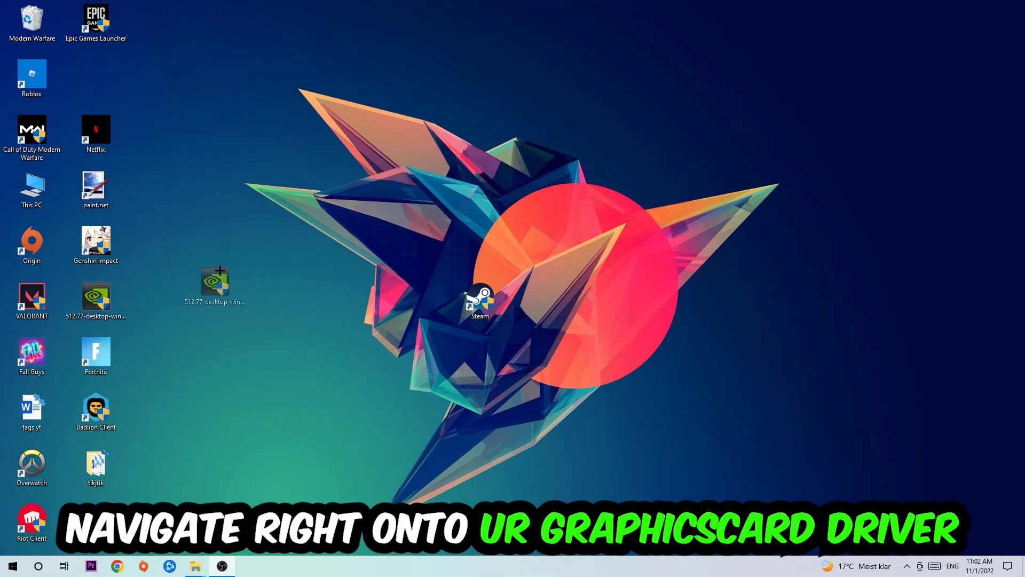